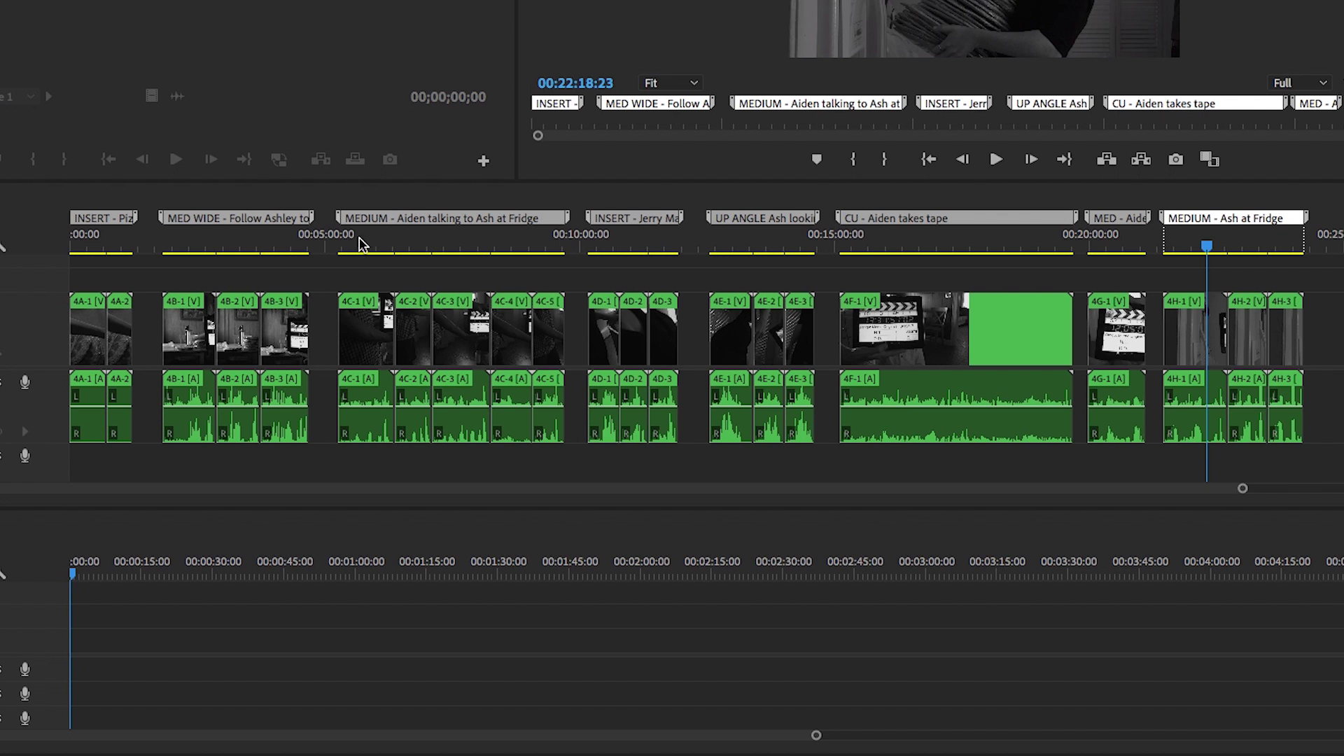
Step: Clear the old 'CU - Aiden takes tape' marker and add a new marker at the playhead
{"action": "right_click", "coordinate": [973, 232]}
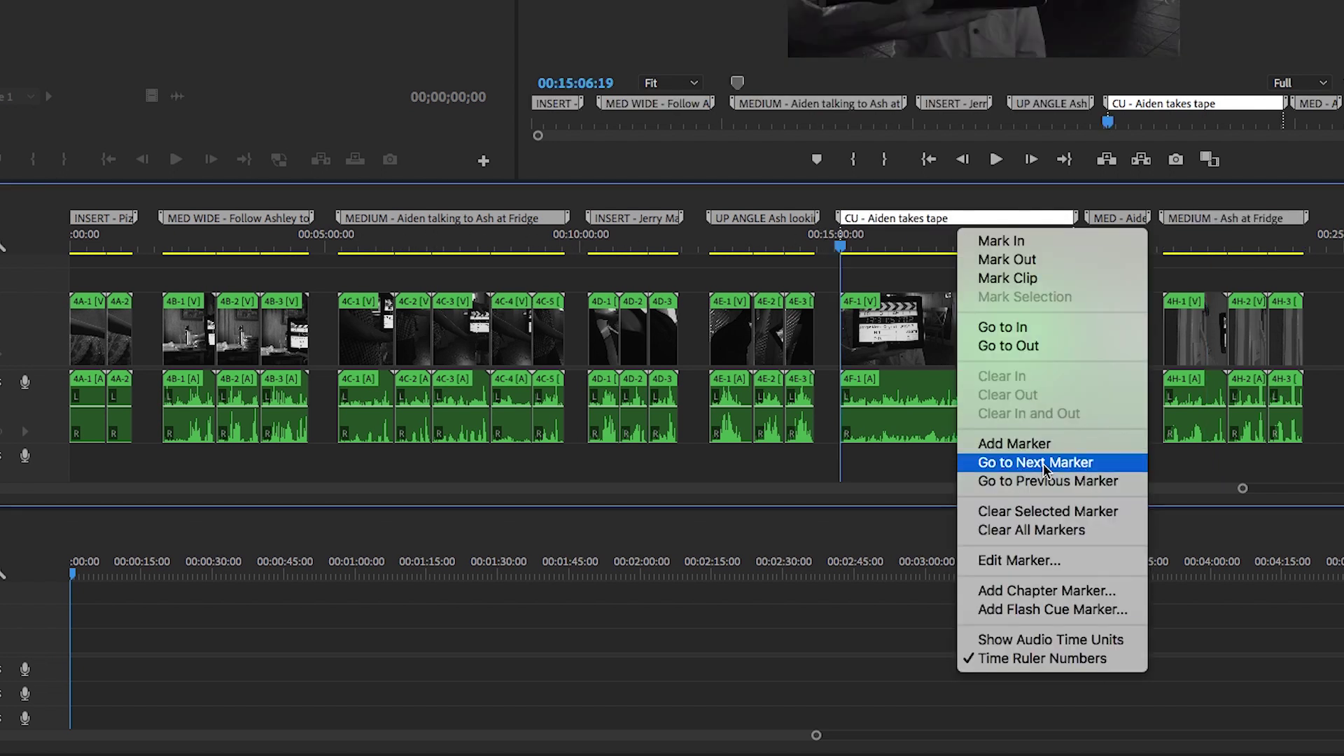
{"action": "left_click", "coordinate": [1048, 511]}
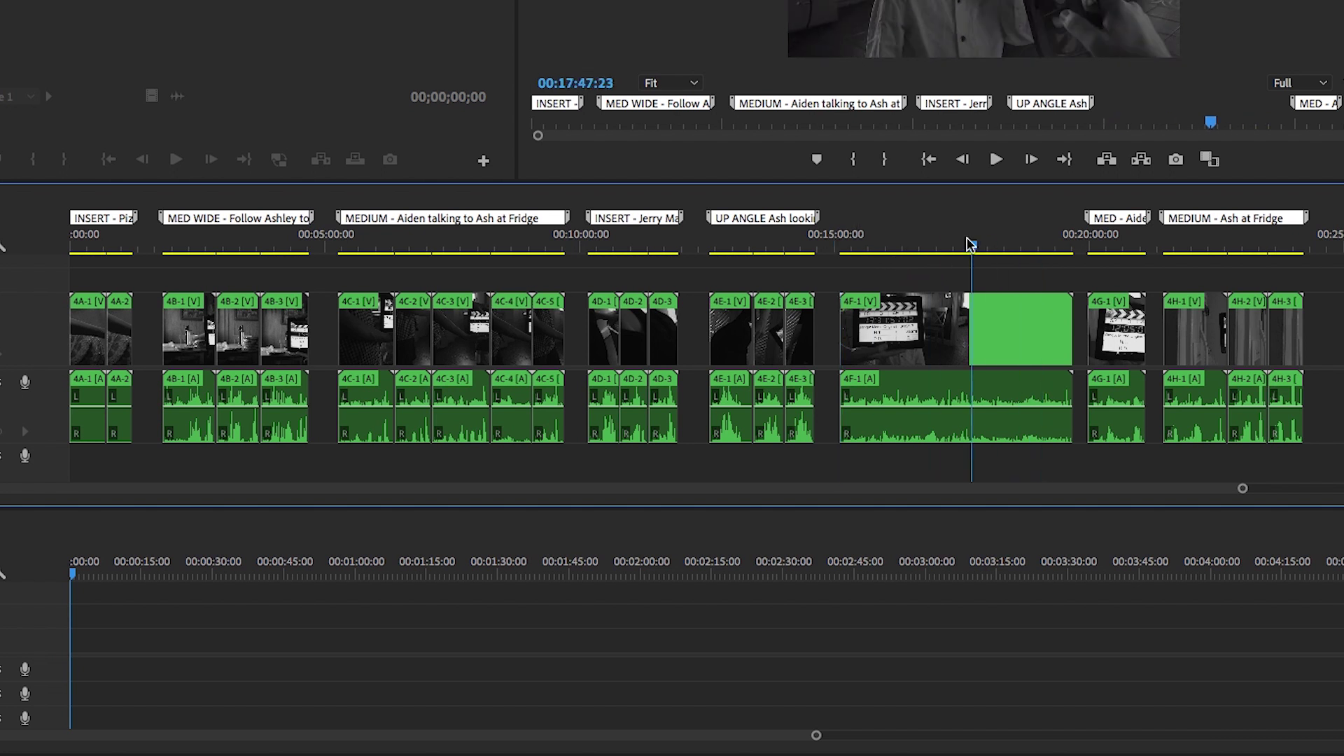
{"action": "key", "text": "m"}
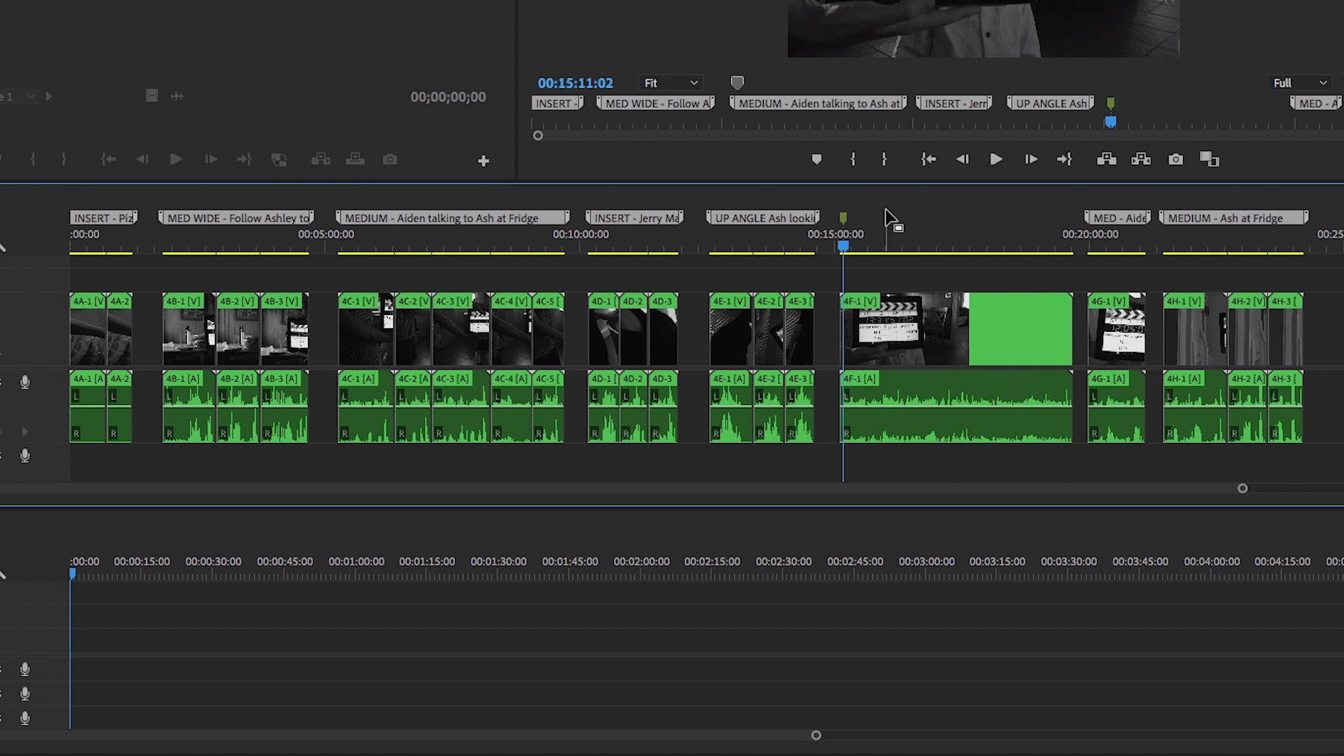
Step: Select close-up clip 4F-1 and return the playhead to the new marker at 00:15:06:19
{"action": "left_click_drag", "start_coordinate": [847, 224], "coordinate": [877, 241]}
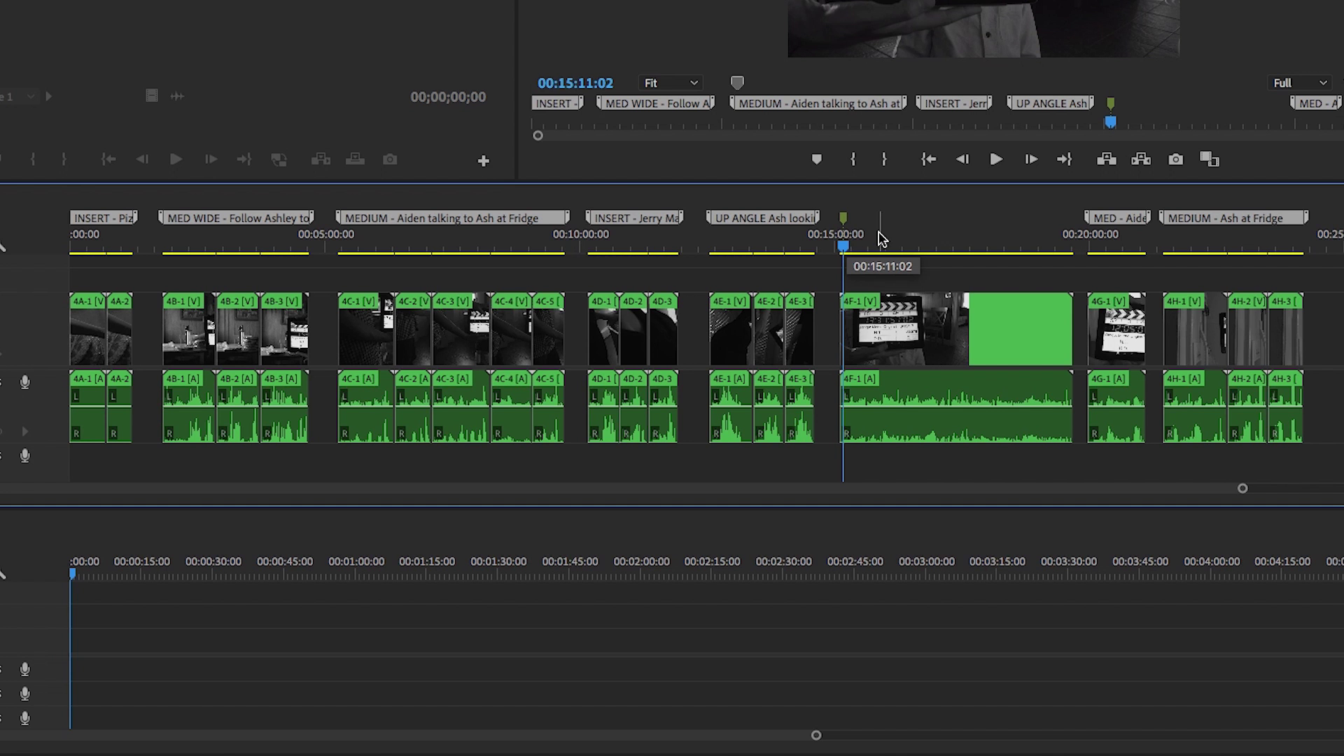
{"action": "left_click", "coordinate": [916, 345]}
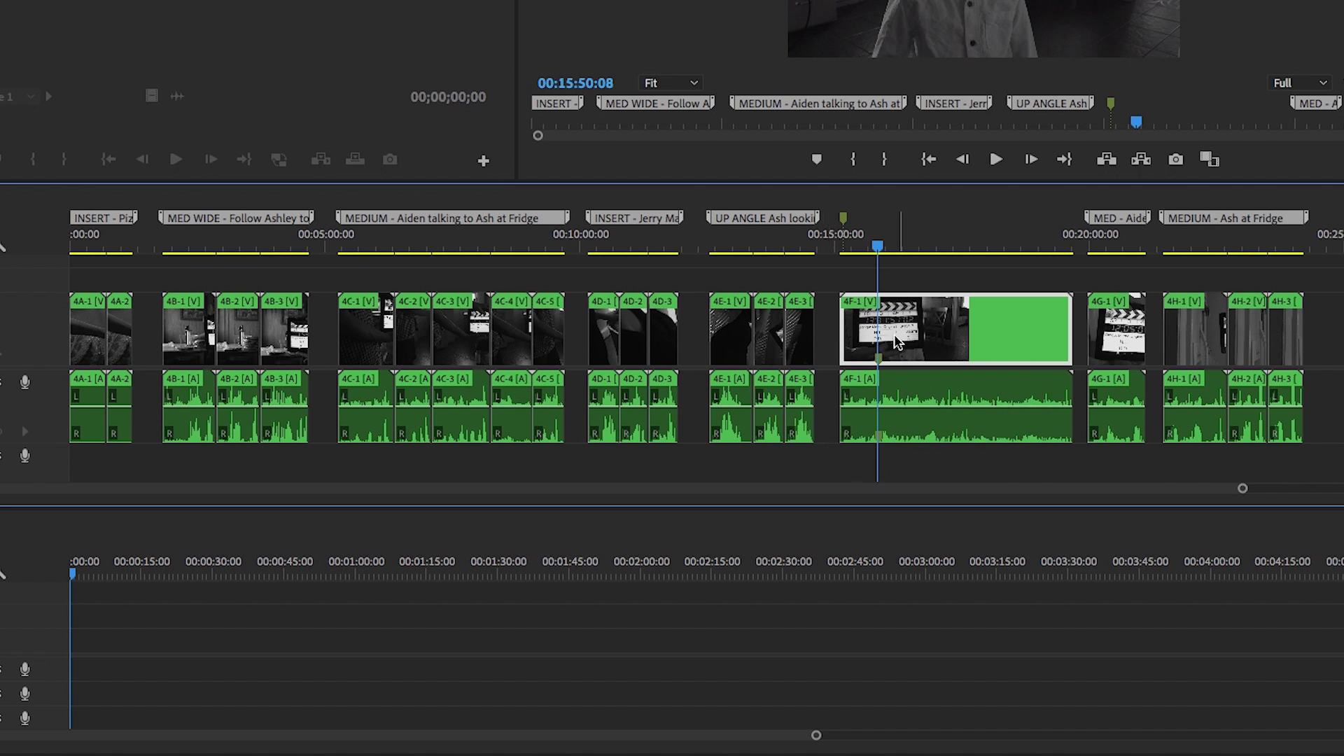
{"action": "left_click", "coordinate": [842, 230]}
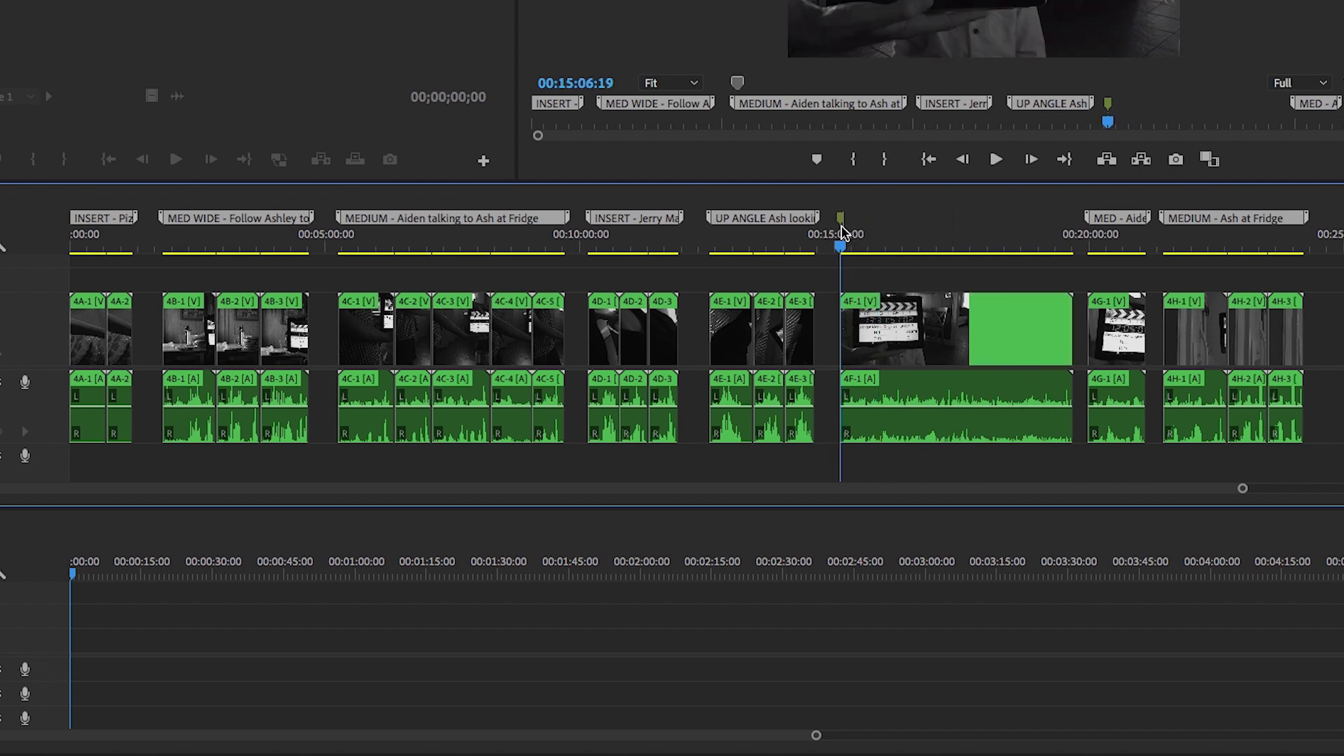
{"action": "double_click", "coordinate": [841, 225]}
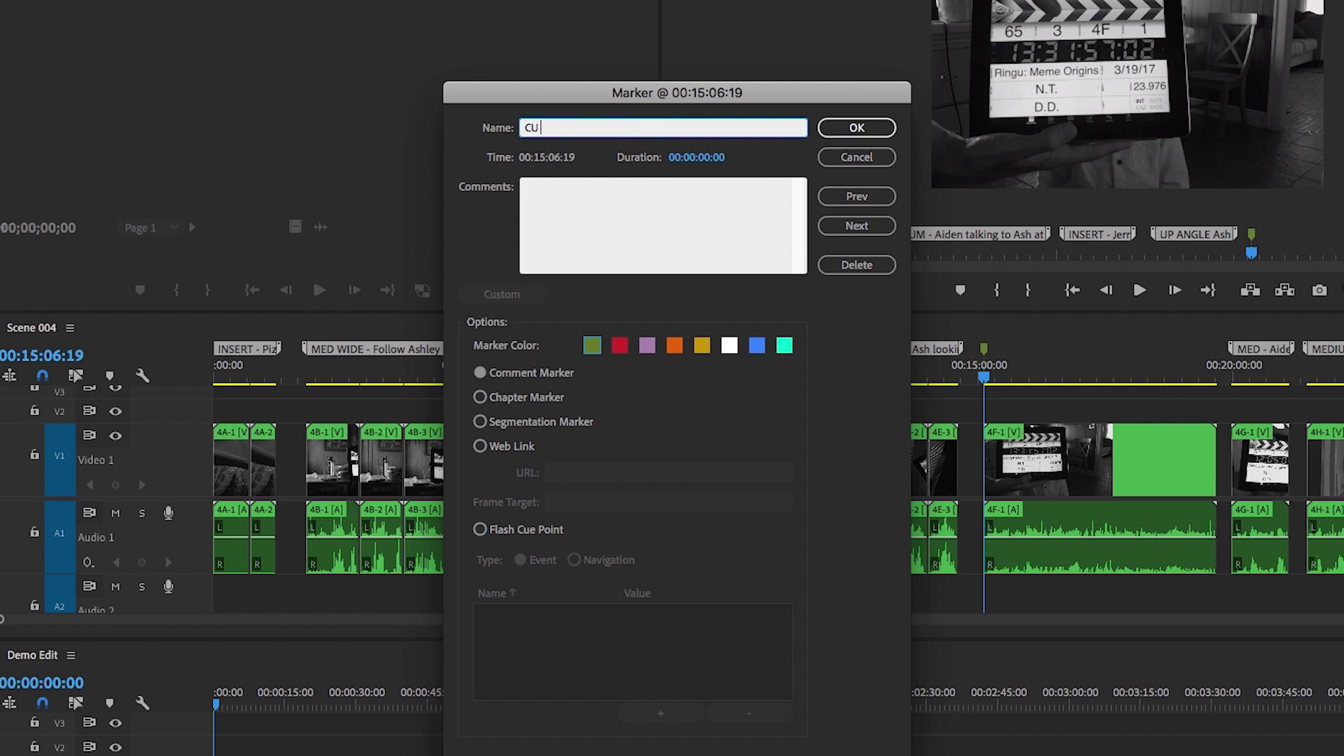
Step: Name the marker 'CU - Aiden takes tape' and set its duration to 00:00:50:00
{"action": "type", "text": "takes tape"}
{"action": "left_click", "coordinate": [756, 158]}
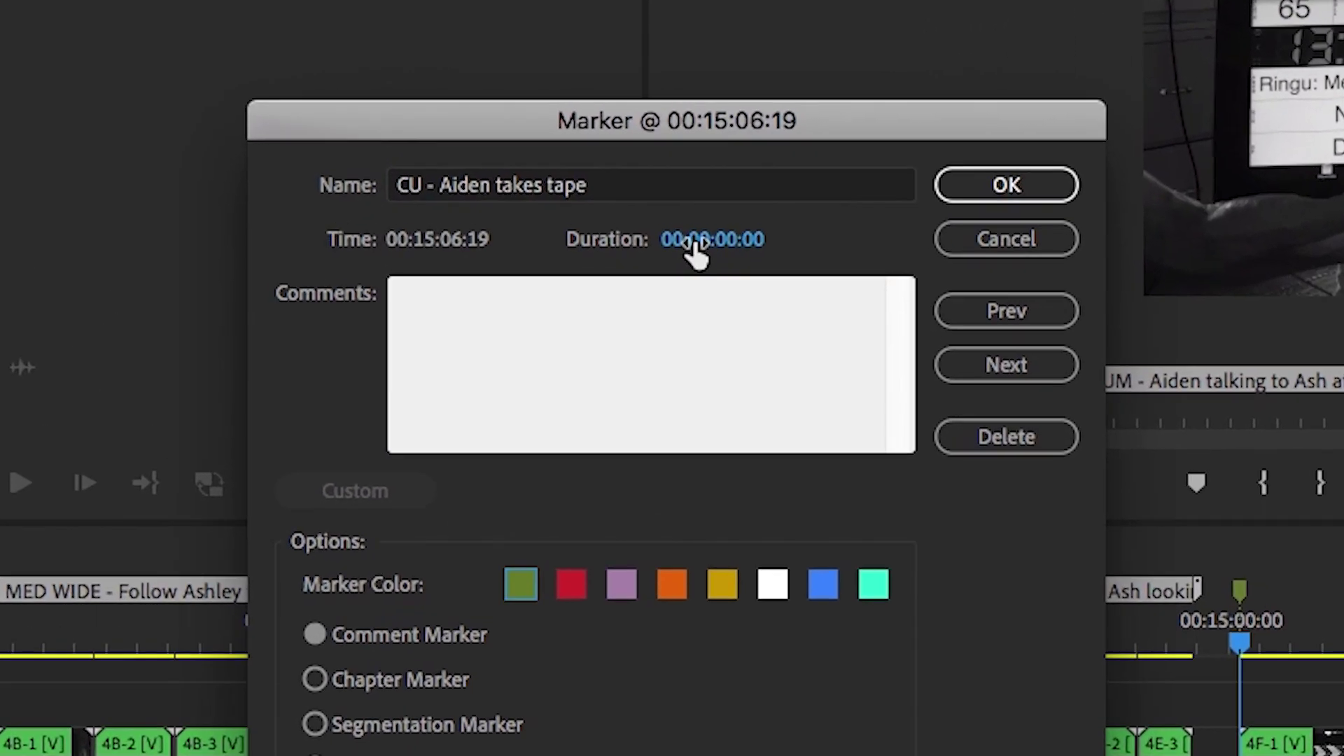
{"action": "mouse_move", "coordinate": [693, 245]}
{"action": "left_mouse_down"}
{"action": "mouse_move", "coordinate": [888, 264]}
{"action": "mouse_move", "coordinate": [675, 241]}
{"action": "left_mouse_up"}
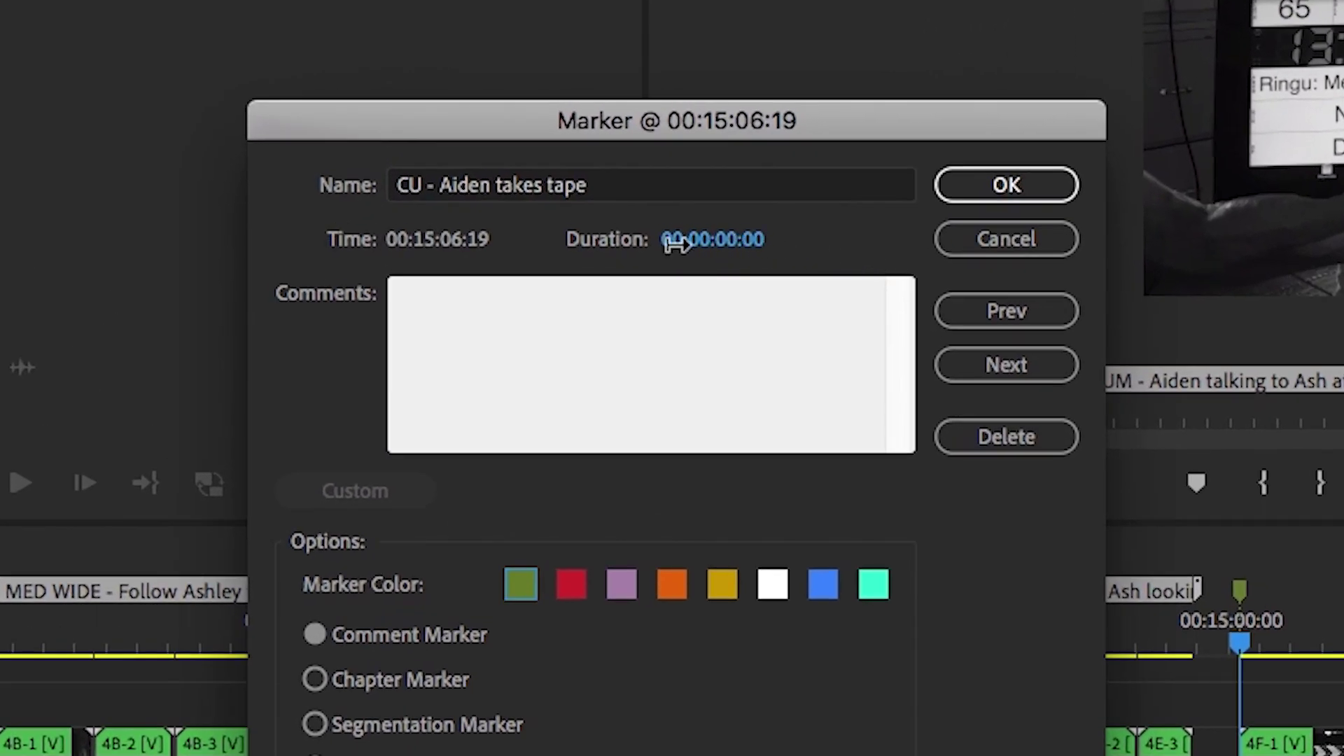
{"action": "left_click", "coordinate": [736, 245]}
{"action": "type", "text": "5000"}
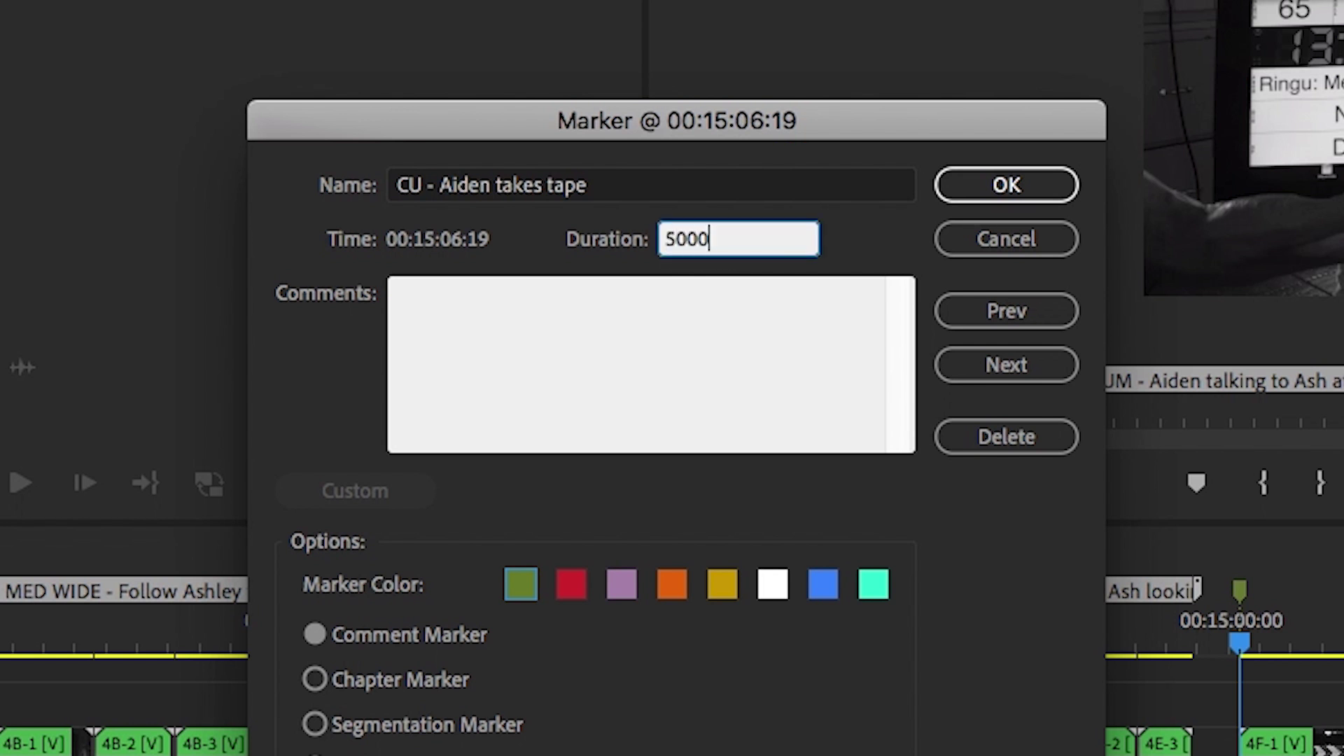
{"action": "key", "text": "Return"}
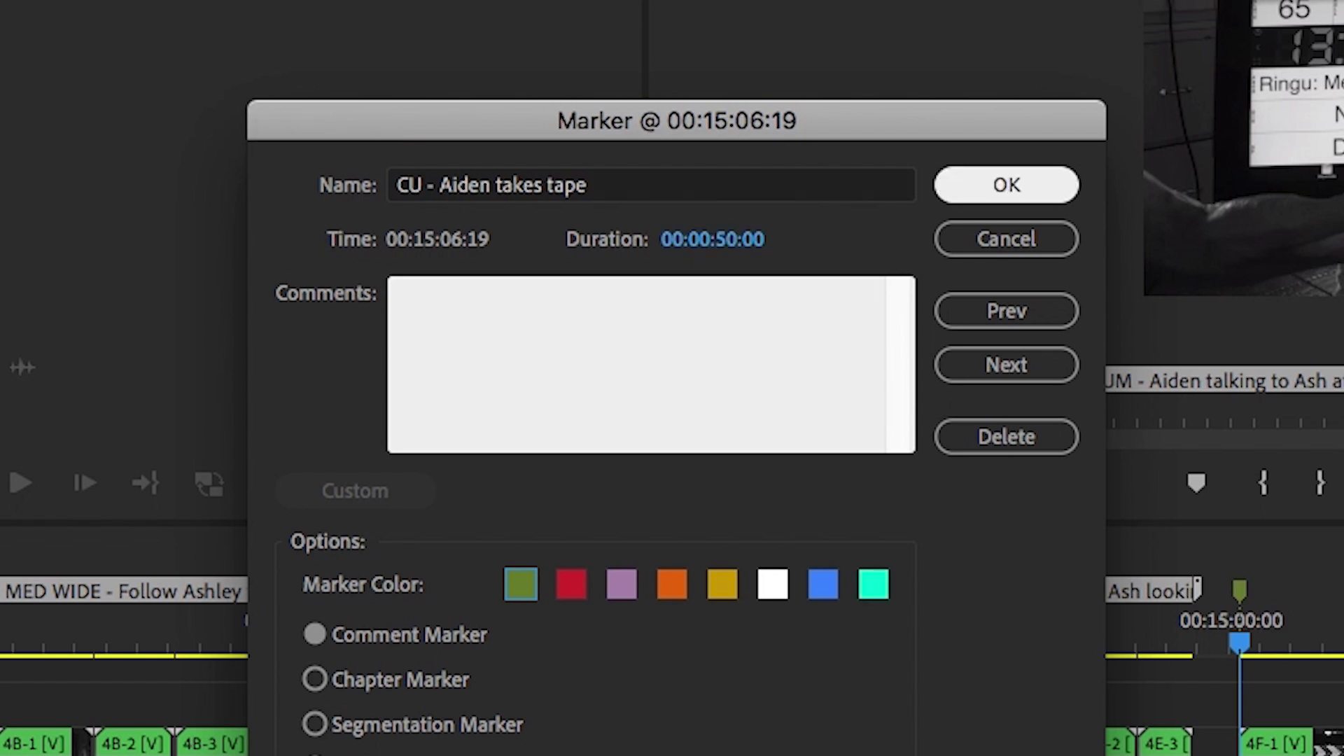
{"action": "key", "text": "Return"}
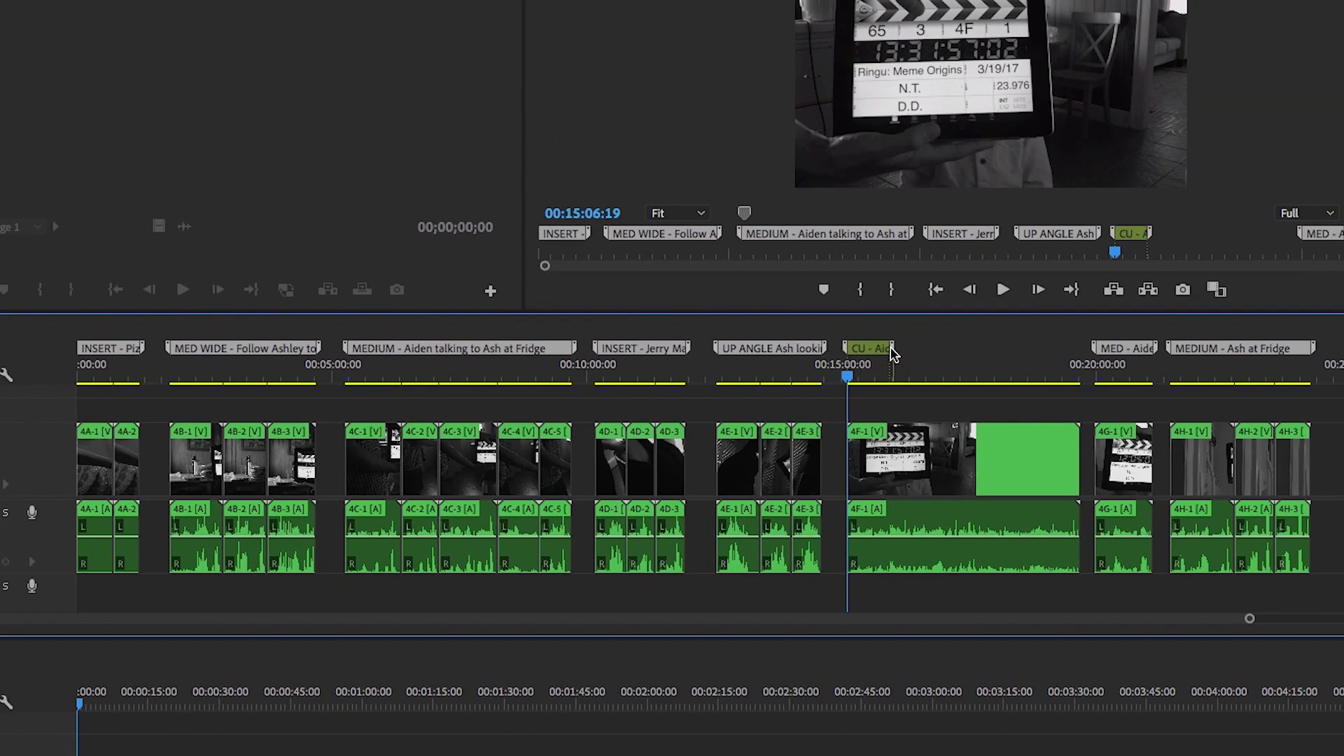
Step: Try stretching the CU marker across clip 4F-1, then clear it from the timeline
{"action": "mouse_move", "coordinate": [891, 349]}
{"action": "left_mouse_down"}
{"action": "mouse_move", "coordinate": [1044, 372]}
{"action": "mouse_move", "coordinate": [991, 364]}
{"action": "left_mouse_up"}
{"action": "left_click", "coordinate": [989, 365]}
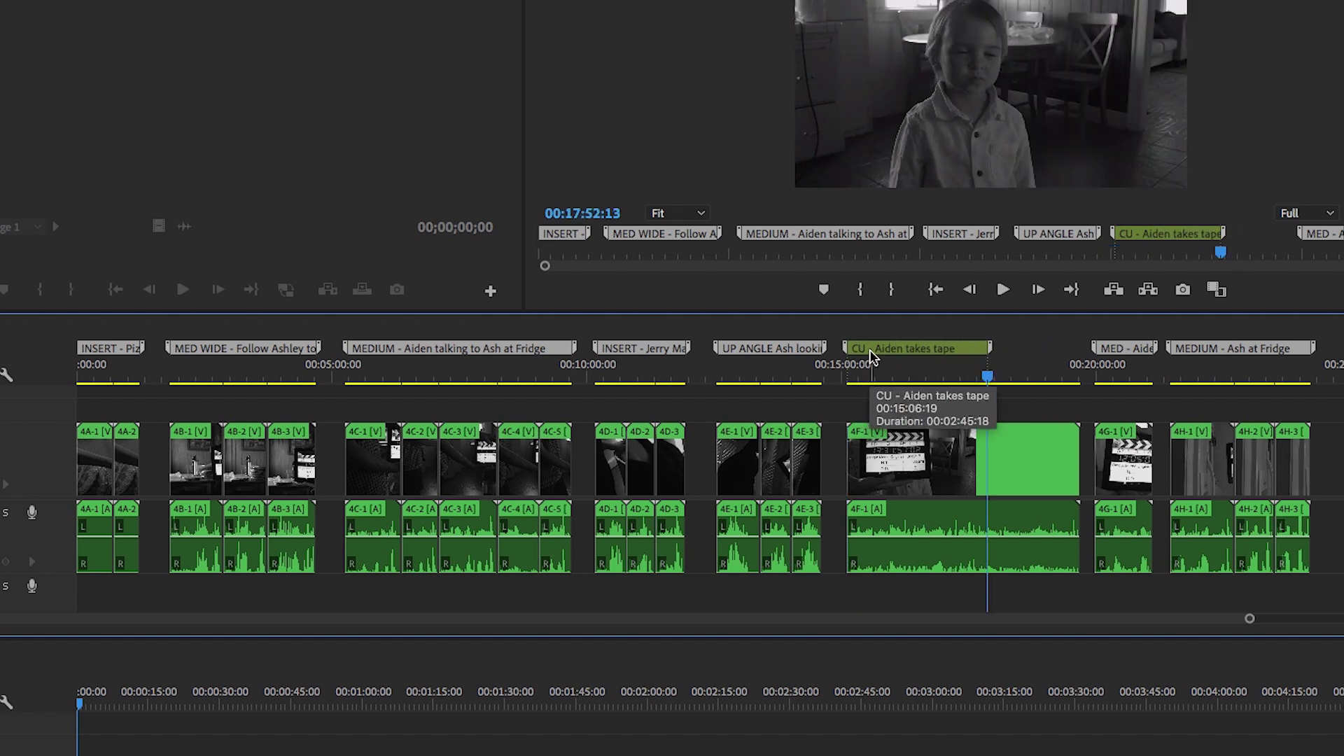
{"action": "mouse_move", "coordinate": [870, 350]}
{"action": "left_mouse_down"}
{"action": "mouse_move", "coordinate": [963, 348]}
{"action": "mouse_move", "coordinate": [851, 344]}
{"action": "left_mouse_up"}
{"action": "left_click", "coordinate": [963, 351]}
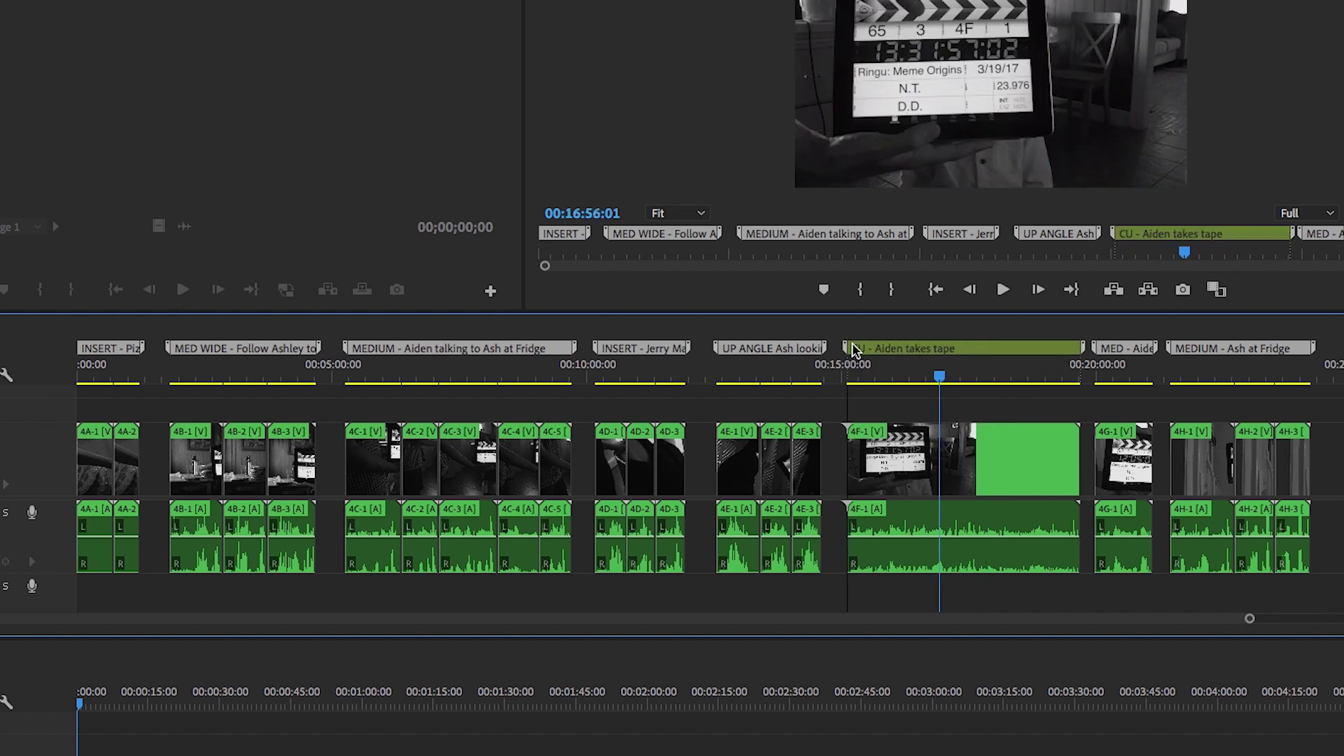
{"action": "left_click", "coordinate": [851, 346]}
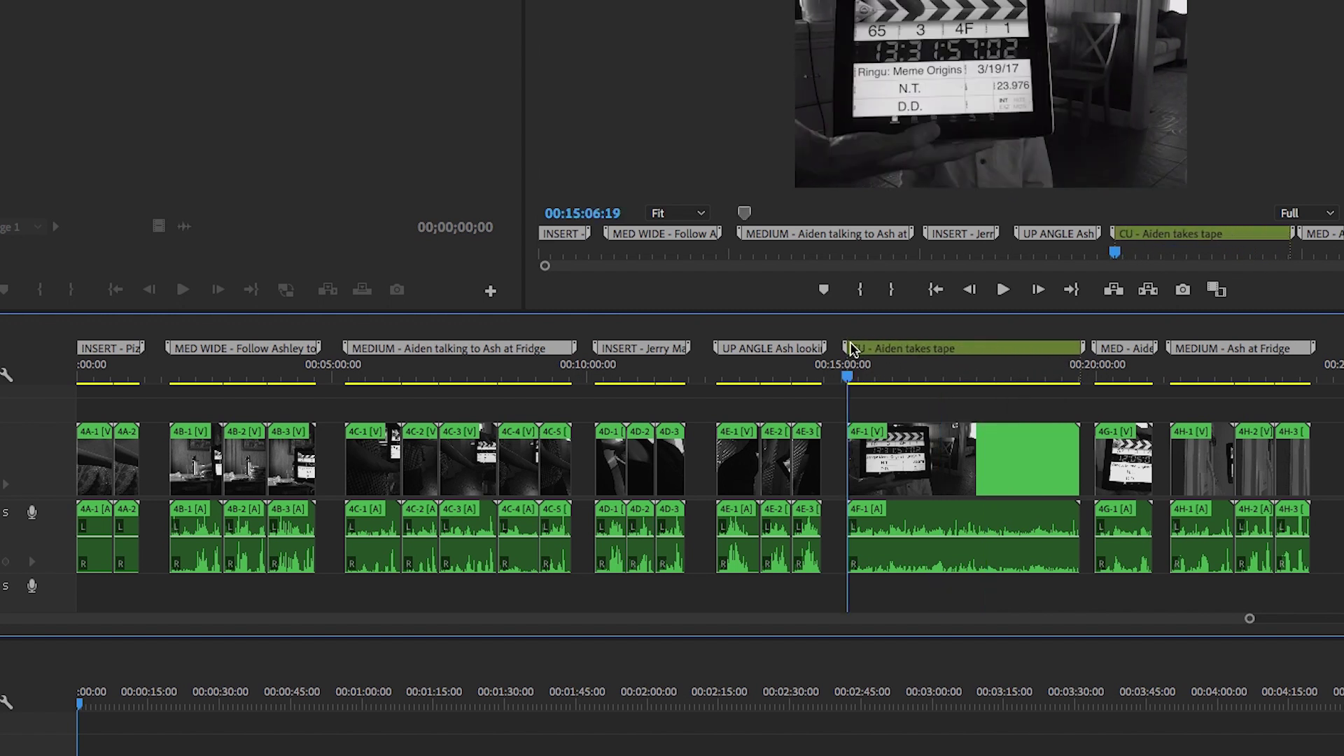
{"action": "right_click", "coordinate": [968, 346]}
{"action": "left_click", "coordinate": [1036, 637]}
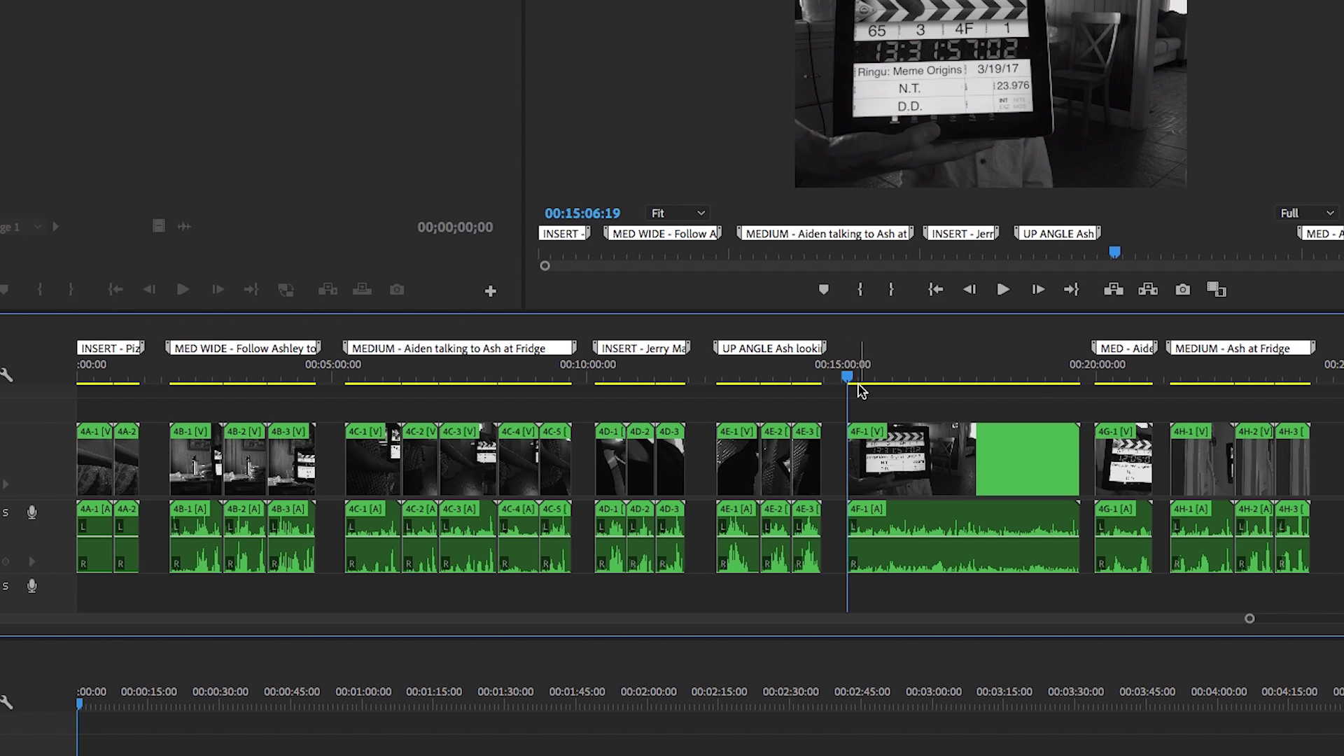
Step: Add a zero-duration marker at 00:15:06:19 named 'CU - Aiden takes tape'
{"action": "key", "text": "m"}
{"action": "key", "text": "m"}
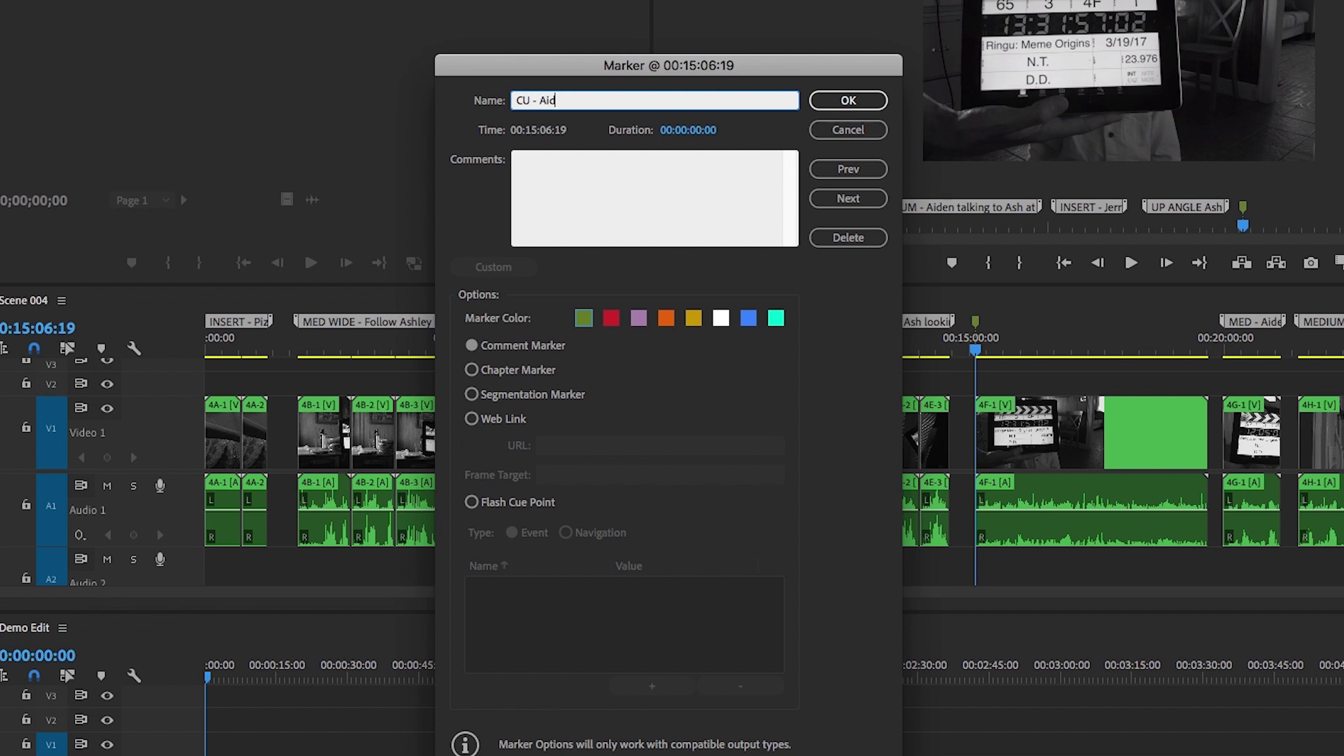
{"action": "type", "text": "takes tape"}
{"action": "key", "text": "Tab"}
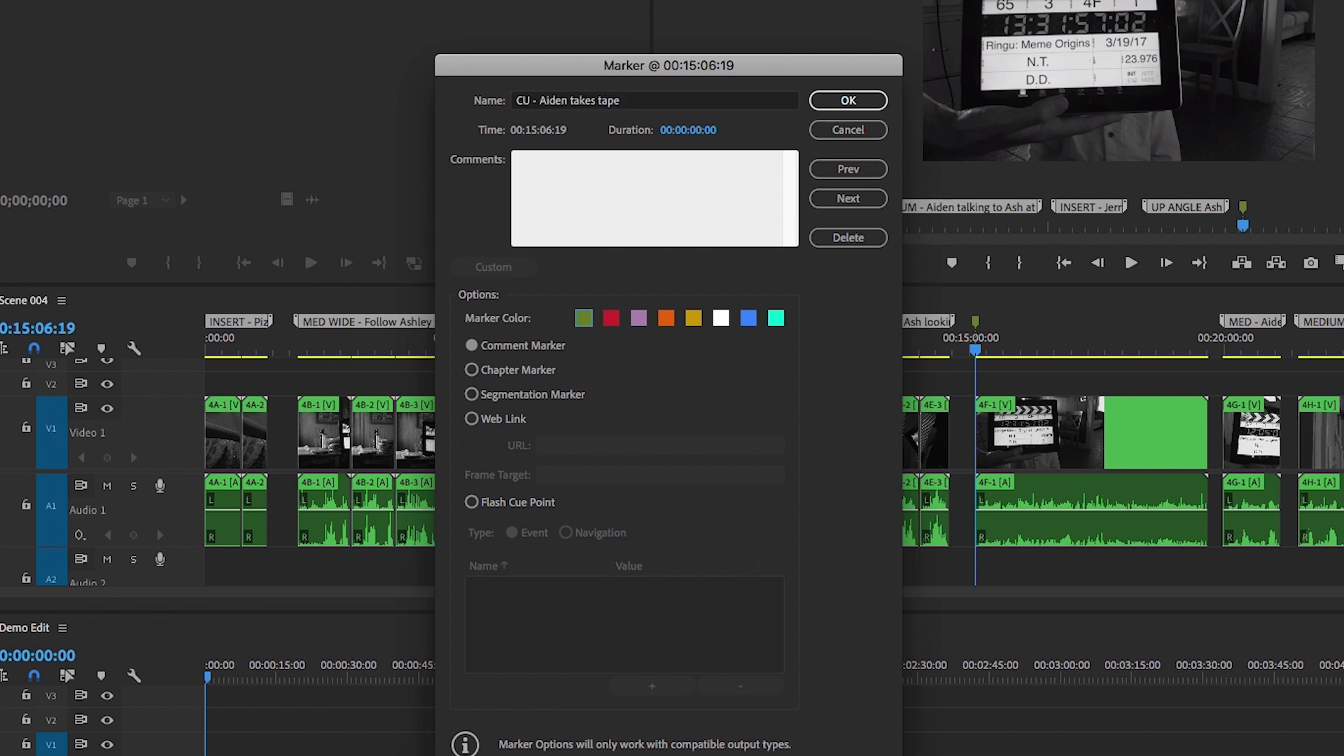
{"action": "key", "text": "Return"}
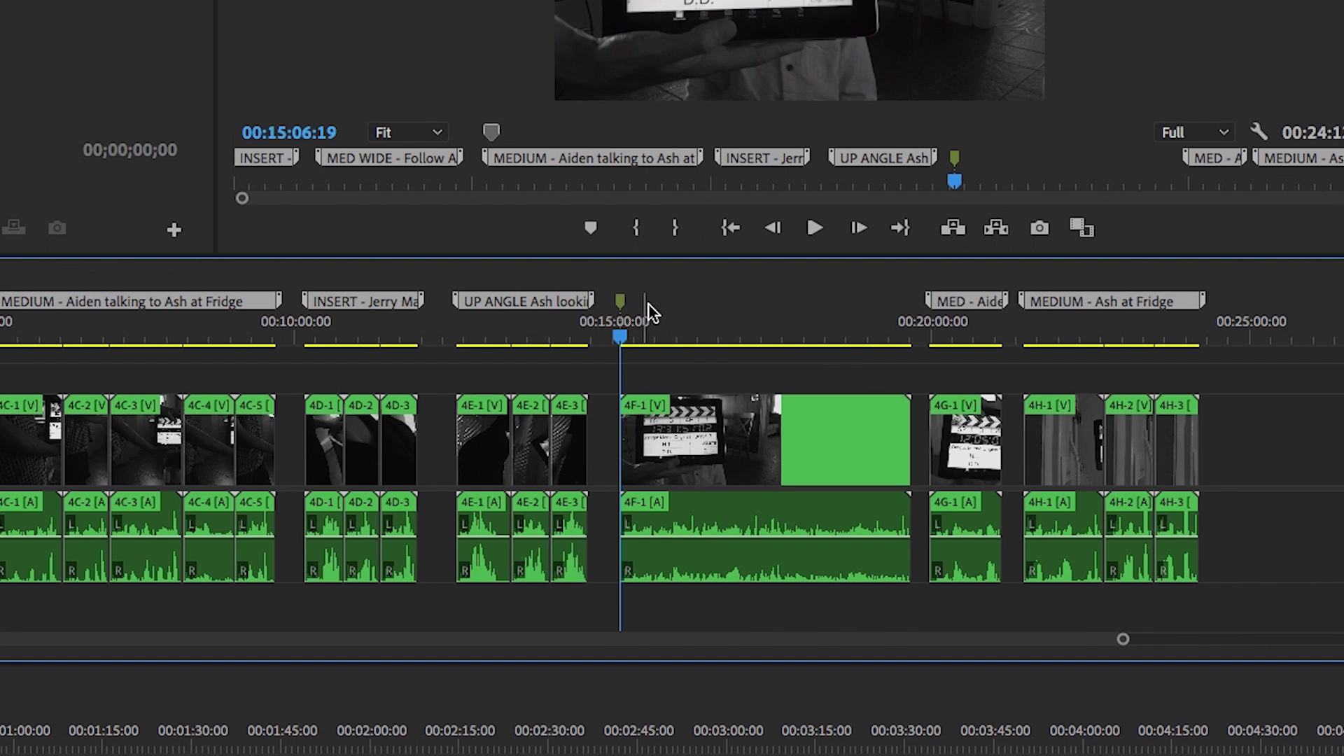
Step: Stretch the marker's end to the end of clip 4F-1, giving a 00:04:34:09 duration
{"action": "mouse_move", "coordinate": [621, 313]}
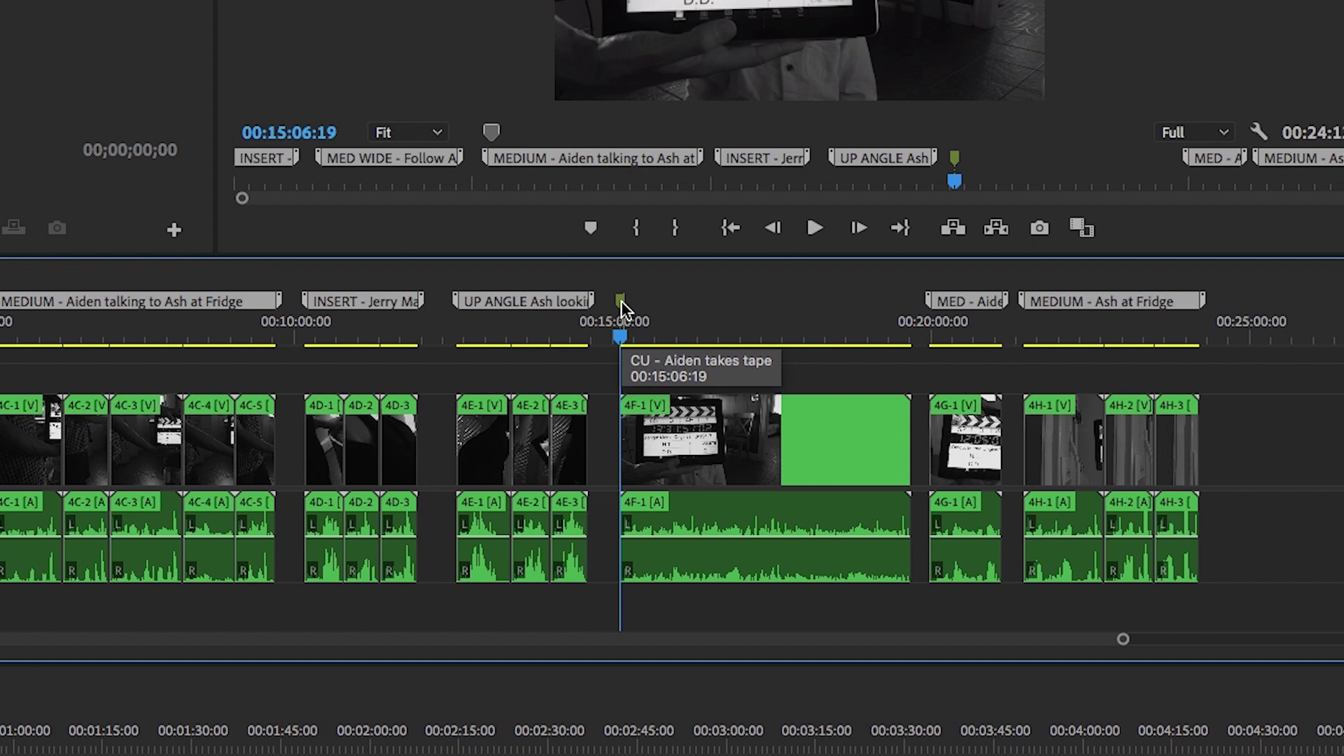
{"action": "key", "text": "Right"}
{"action": "mouse_move", "coordinate": [620, 301]}
{"action": "left_mouse_down"}
{"action": "mouse_move", "coordinate": [629, 270]}
{"action": "mouse_move", "coordinate": [612, 316]}
{"action": "mouse_move", "coordinate": [636, 270]}
{"action": "mouse_move", "coordinate": [630, 336]}
{"action": "mouse_move", "coordinate": [645, 309]}
{"action": "mouse_move", "coordinate": [623, 308]}
{"action": "mouse_move", "coordinate": [801, 322]}
{"action": "mouse_move", "coordinate": [852, 318]}
{"action": "mouse_move", "coordinate": [728, 316]}
{"action": "mouse_move", "coordinate": [913, 309]}
{"action": "left_mouse_up"}
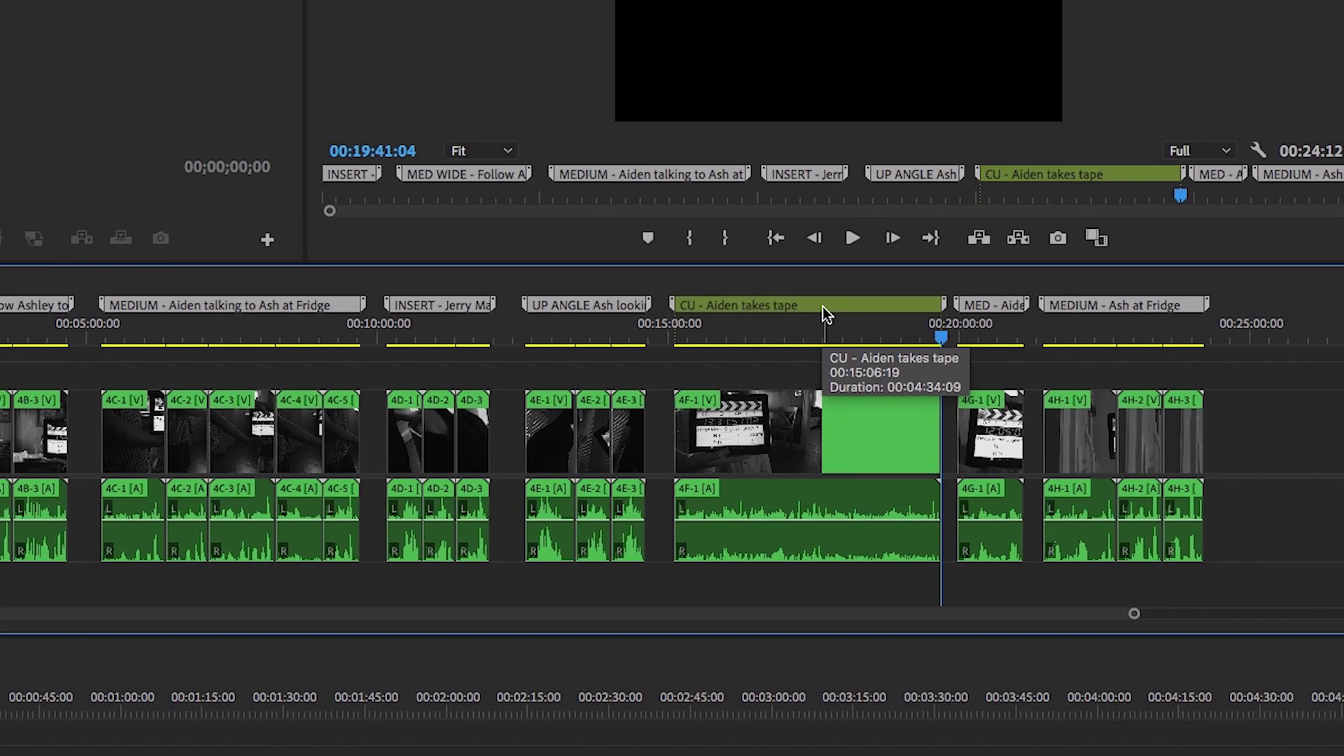
Step: Change the 'CU - Aiden takes tape' marker colour to white and apply it
{"action": "double_click", "coordinate": [784, 309]}
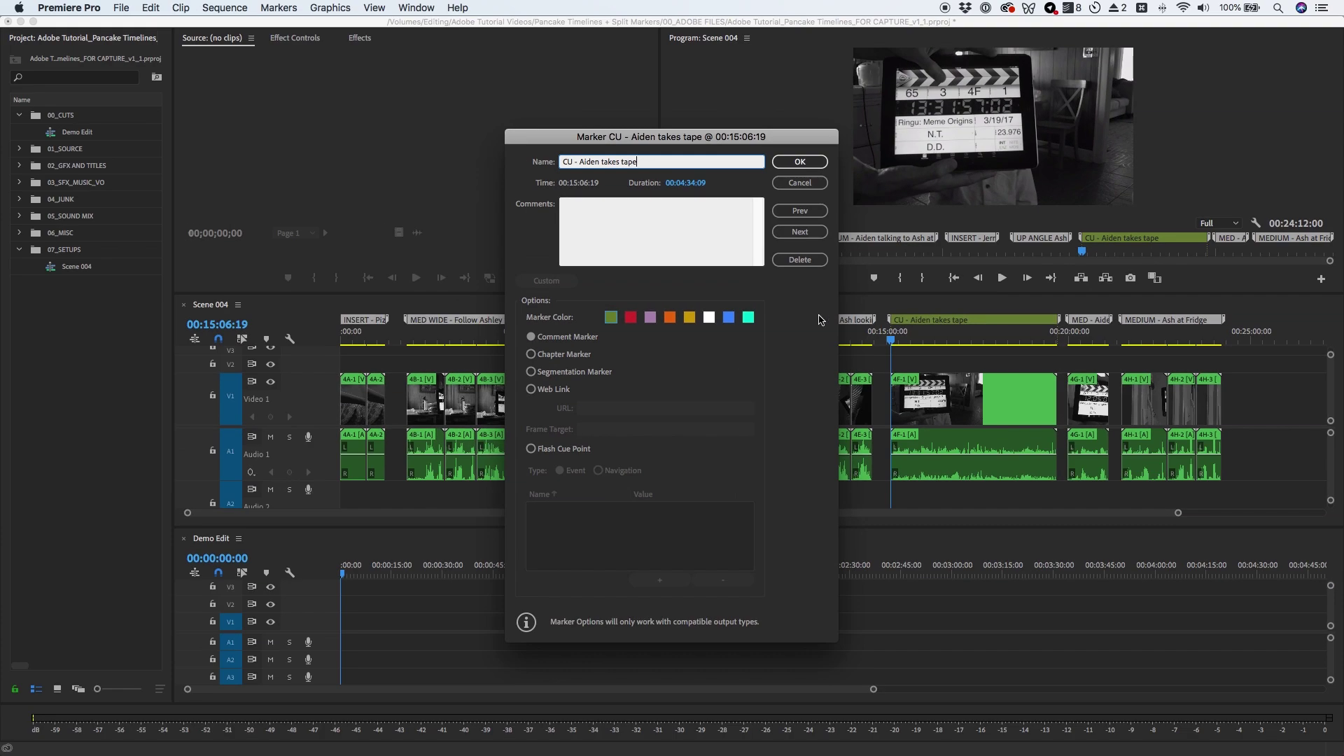
{"action": "left_click", "coordinate": [709, 319]}
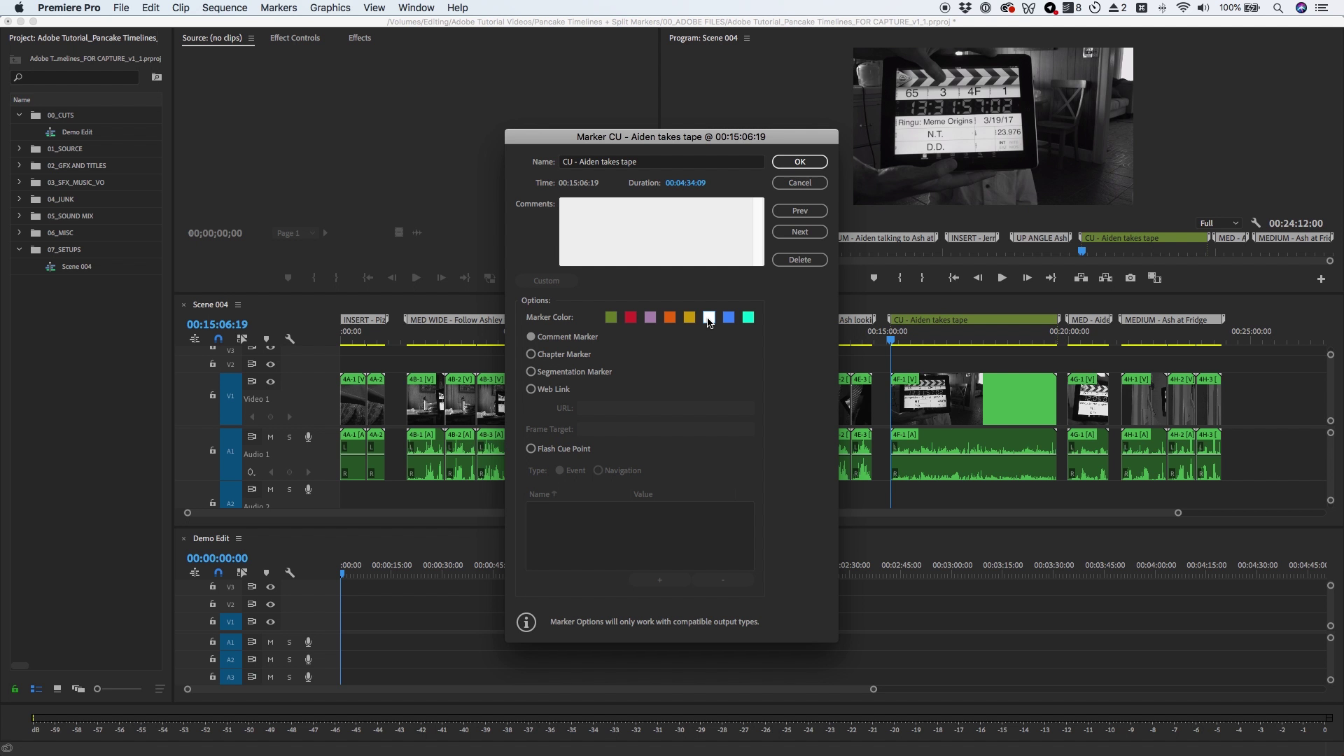
{"action": "left_click", "coordinate": [797, 164]}
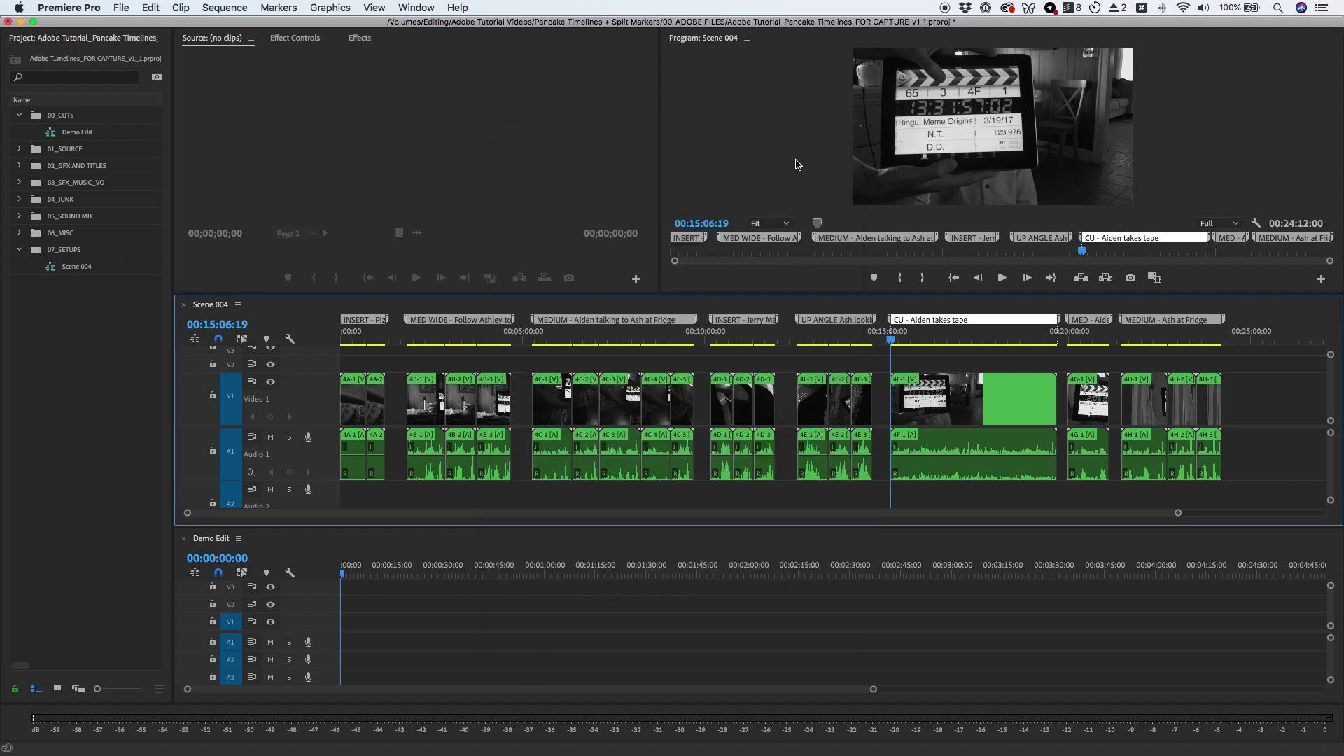